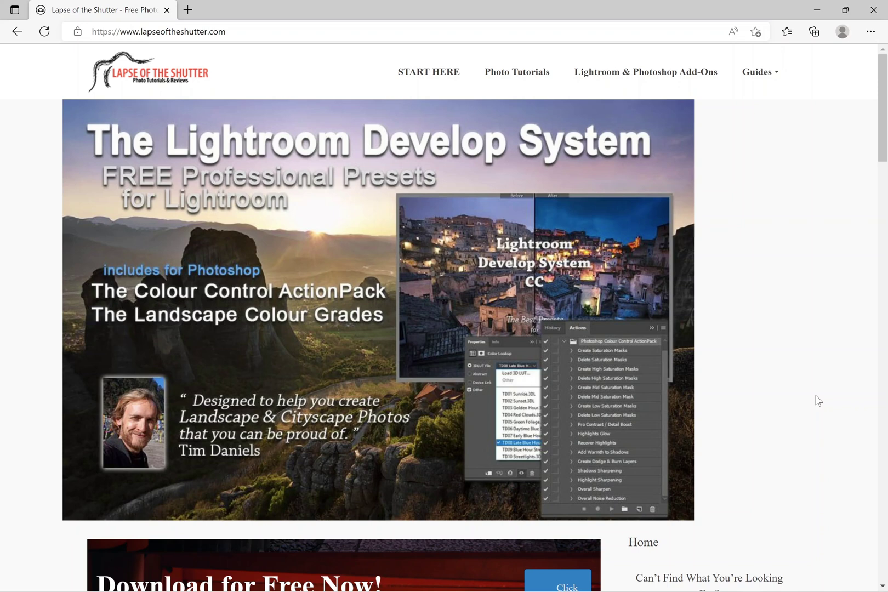
- Search the Lapse of the Shutter site for 'sky overlays'
scroll(818, 400, down, 1)
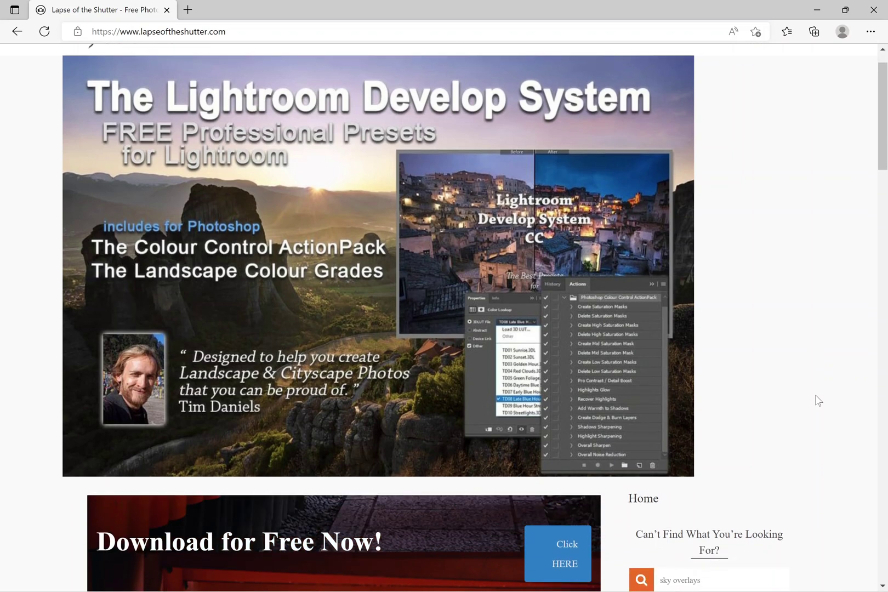
scroll(819, 400, up, 1)
scroll(819, 401, down, 2)
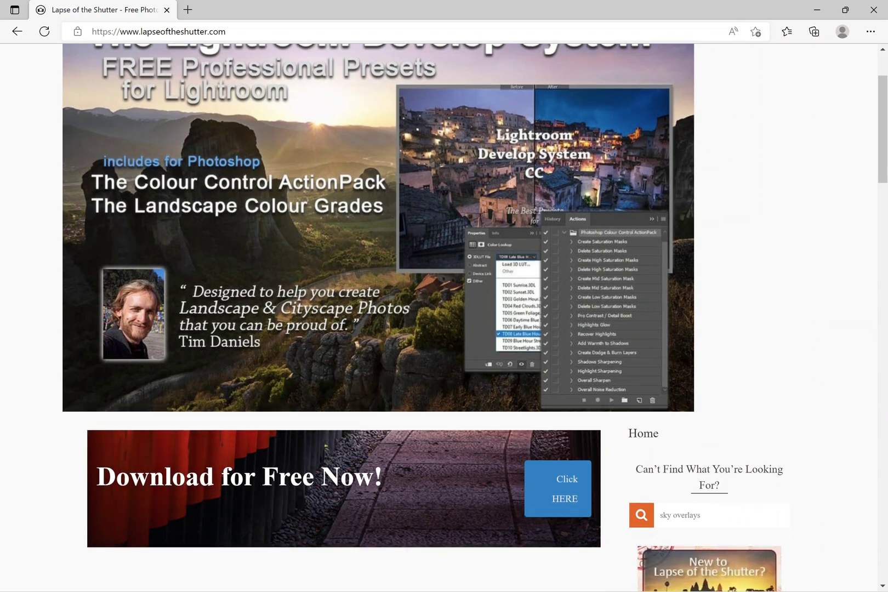
click(640, 515)
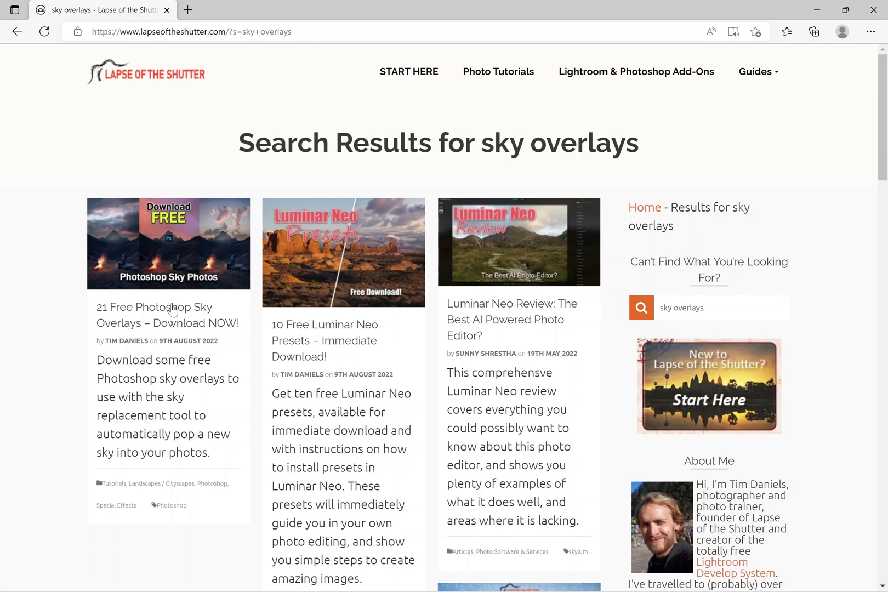
- Open the 21 Free Photoshop Sky Overlays article and skim its sky examples
click(158, 312)
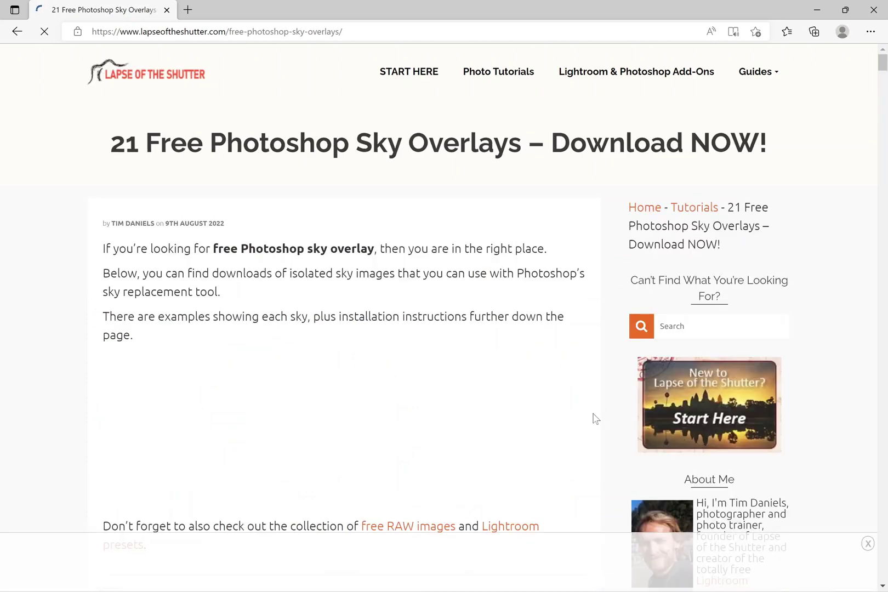
scroll(596, 418, down, 1)
scroll(596, 419, down, 12)
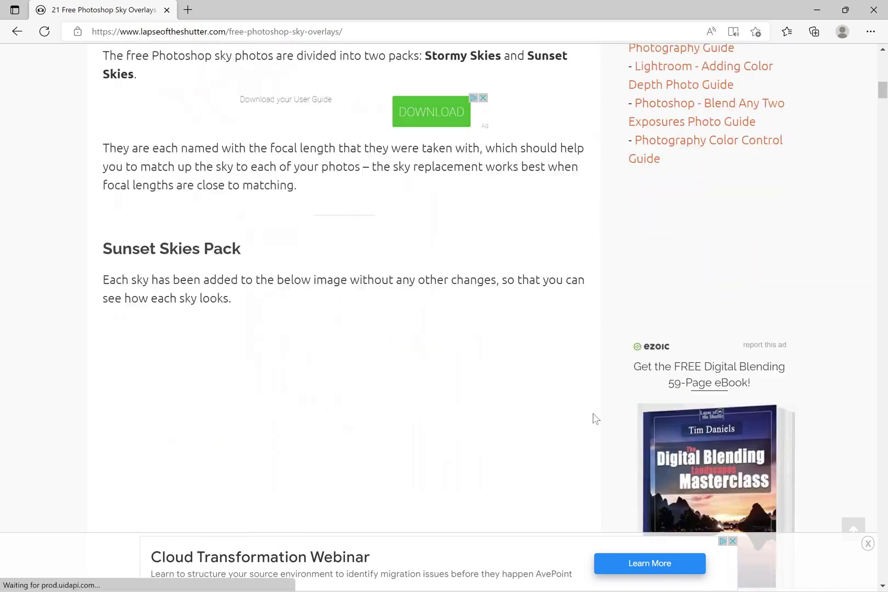
scroll(596, 419, down, 2)
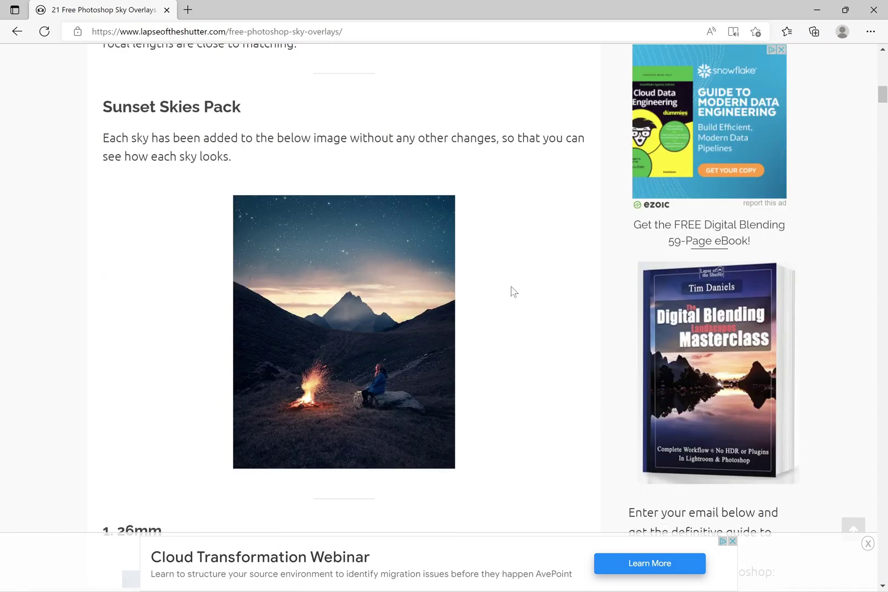
scroll(527, 267, up, 2)
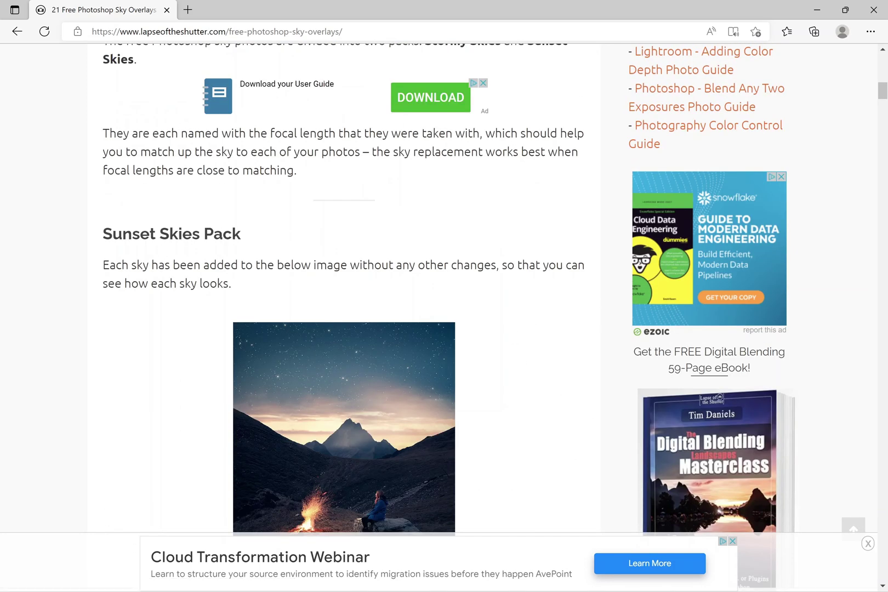
scroll(513, 307, up, 3)
scroll(524, 384, down, 5)
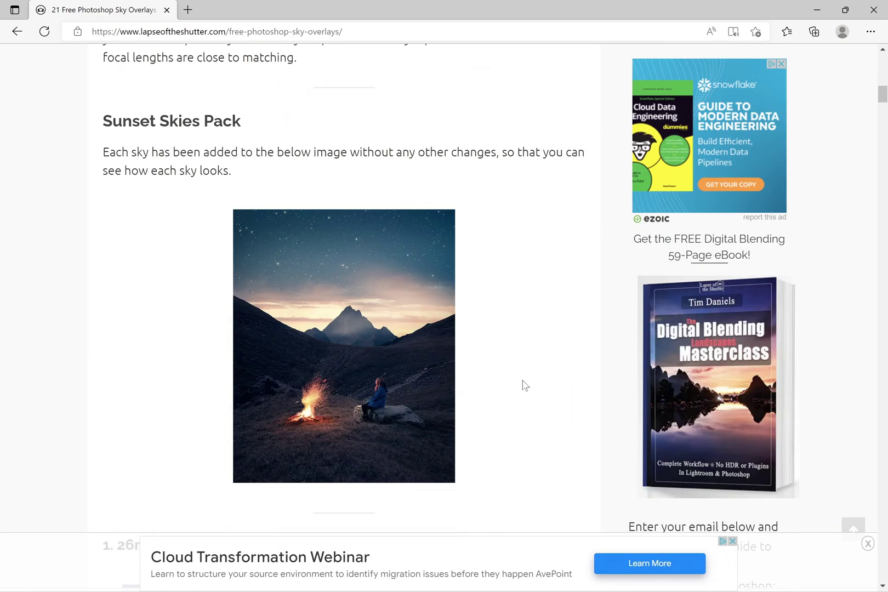
scroll(541, 323, down, 5)
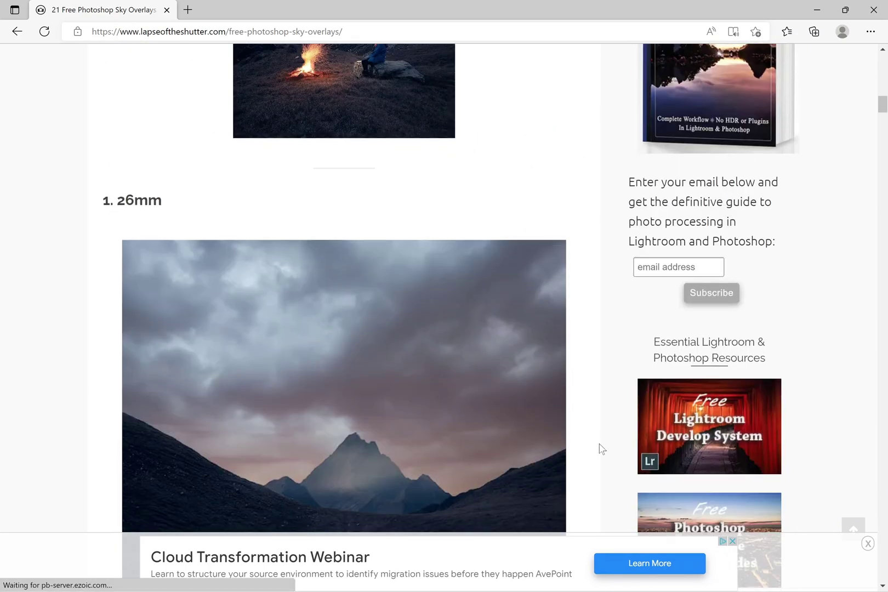
- Scroll to the Sunset Sky Pack download, then return to Photoshop's Edit menu
scroll(602, 449, down, 13)
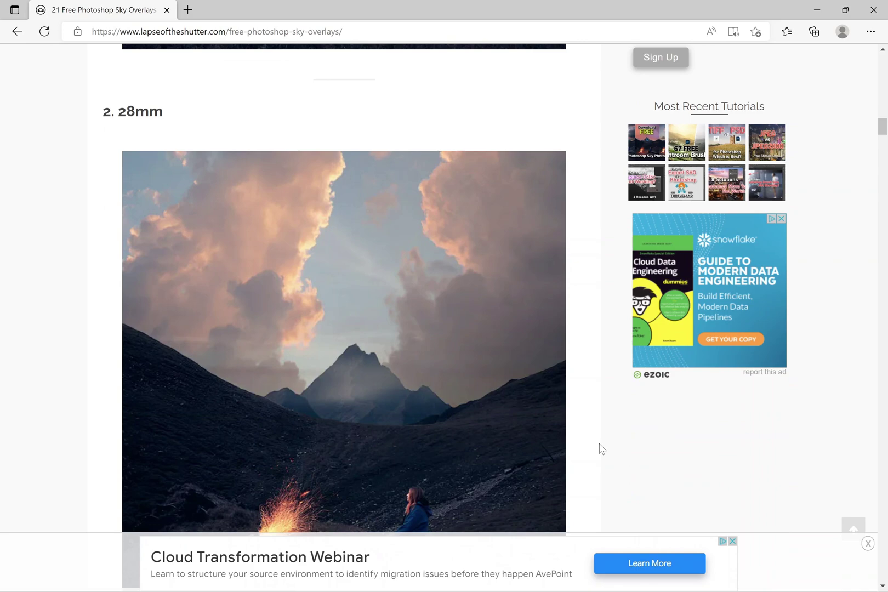
scroll(601, 448, down, 11)
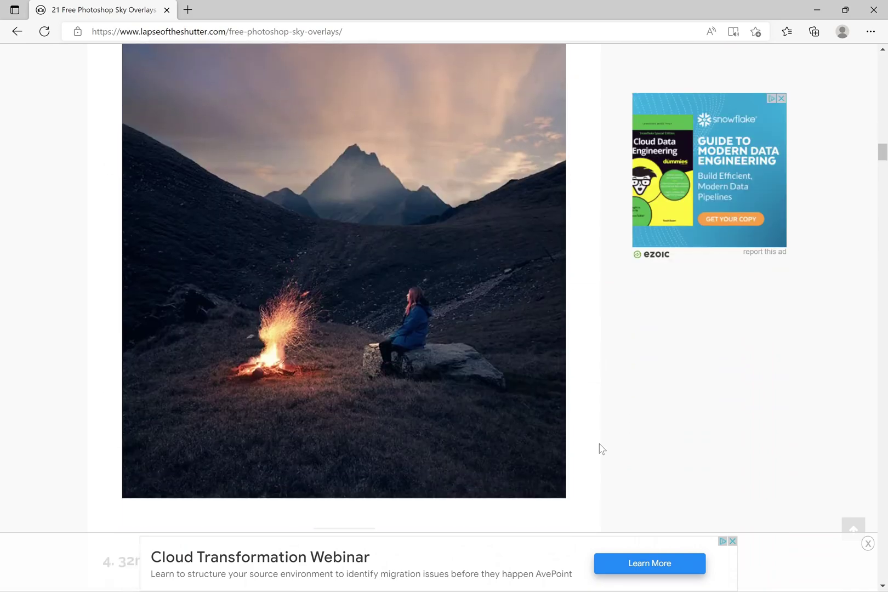
scroll(602, 448, down, 20)
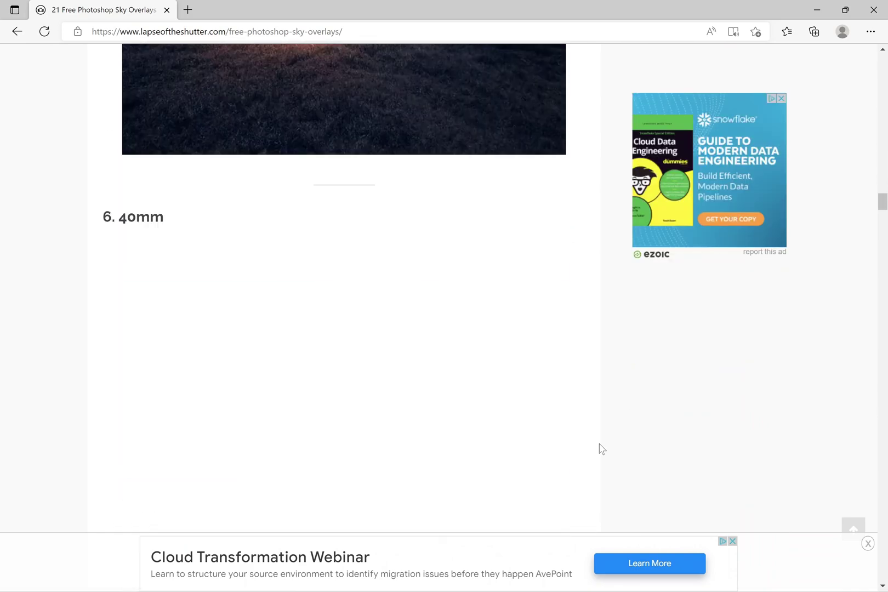
scroll(601, 449, down, 20)
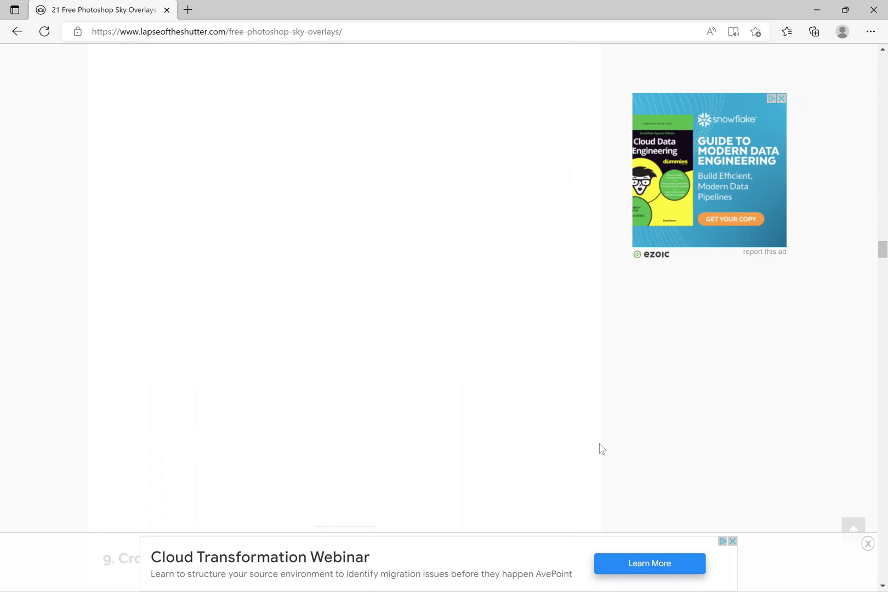
scroll(602, 449, down, 20)
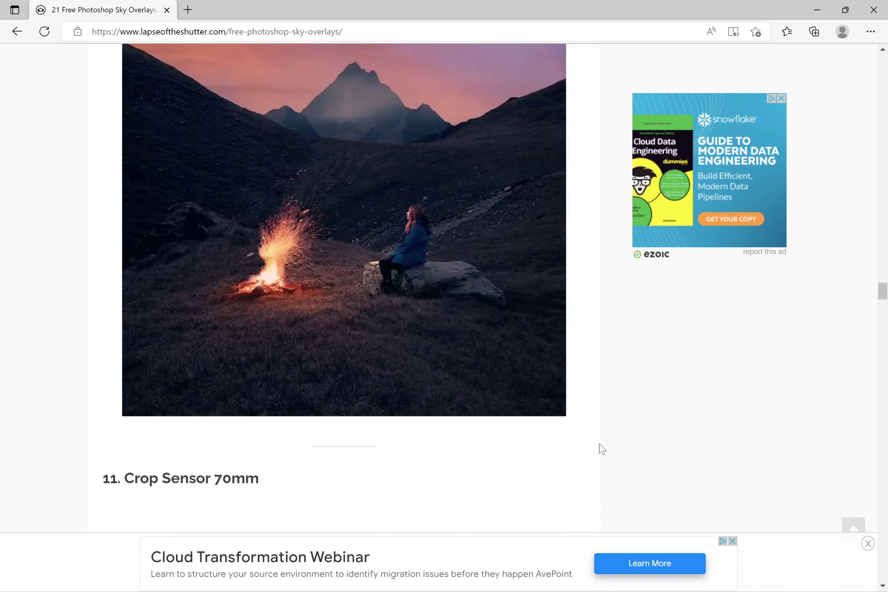
scroll(601, 449, down, 10)
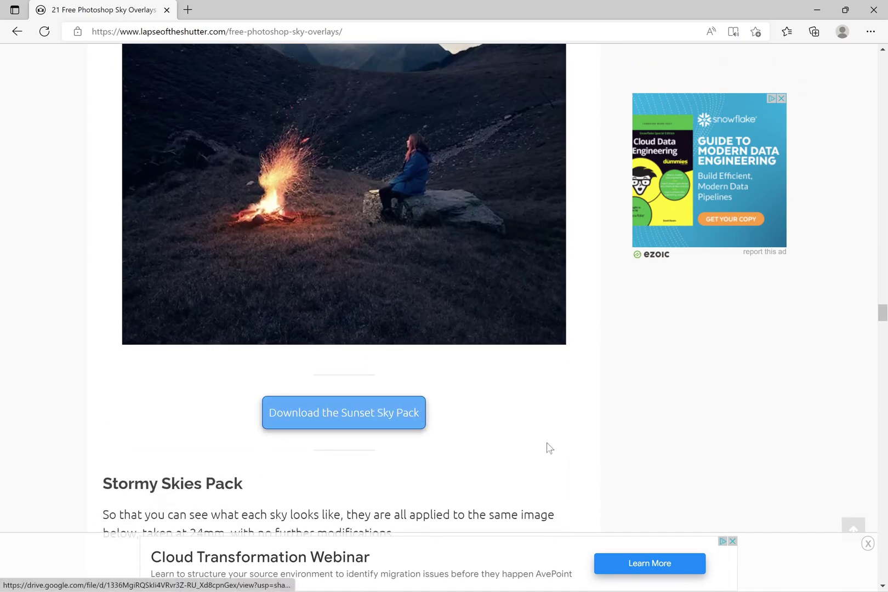
scroll(546, 444, down, 11)
click(46, 7)
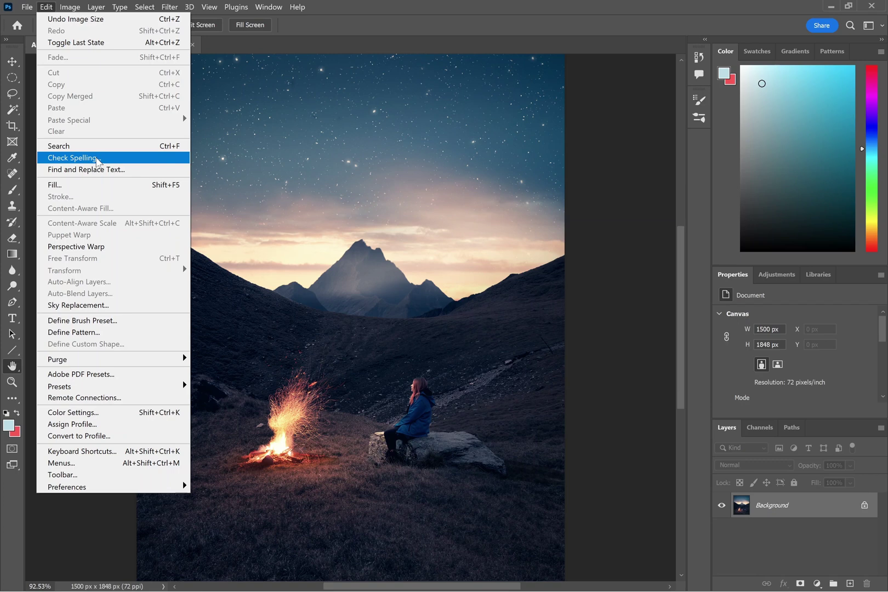
- Choose Edit > Sky Replacement for the campfire-and-mountain photo
click(100, 311)
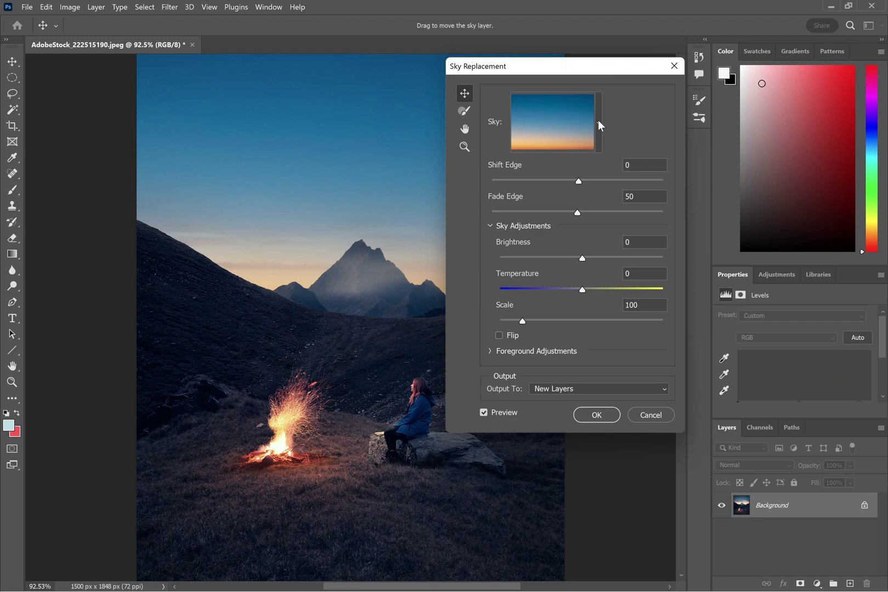
- Show the sky preset list and collapse the Blue Skies, Spectacular and Sunsets folders
click(599, 121)
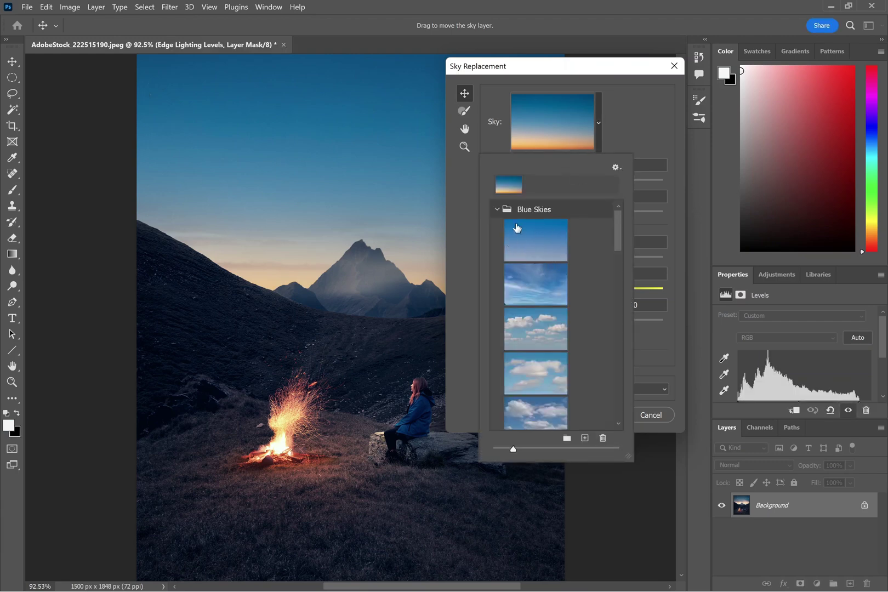
click(496, 210)
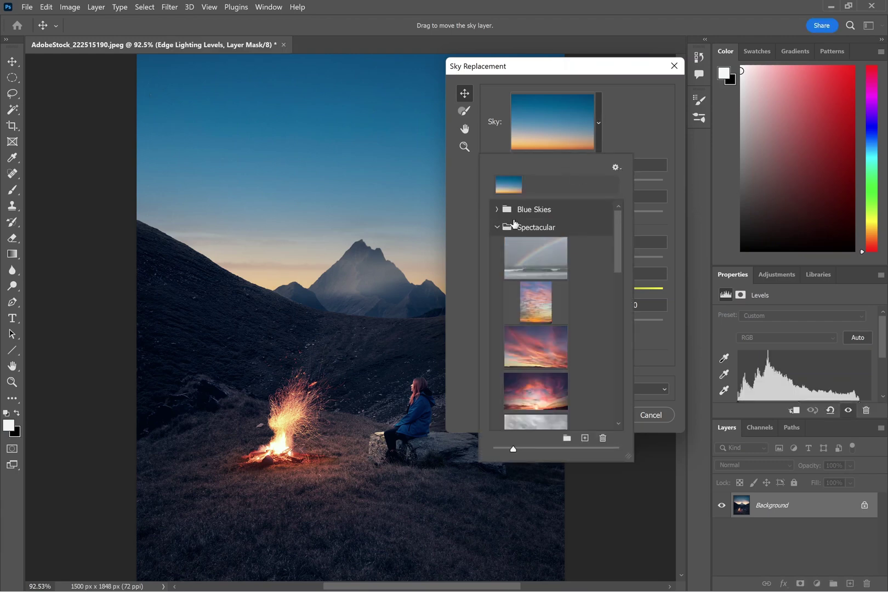
click(496, 227)
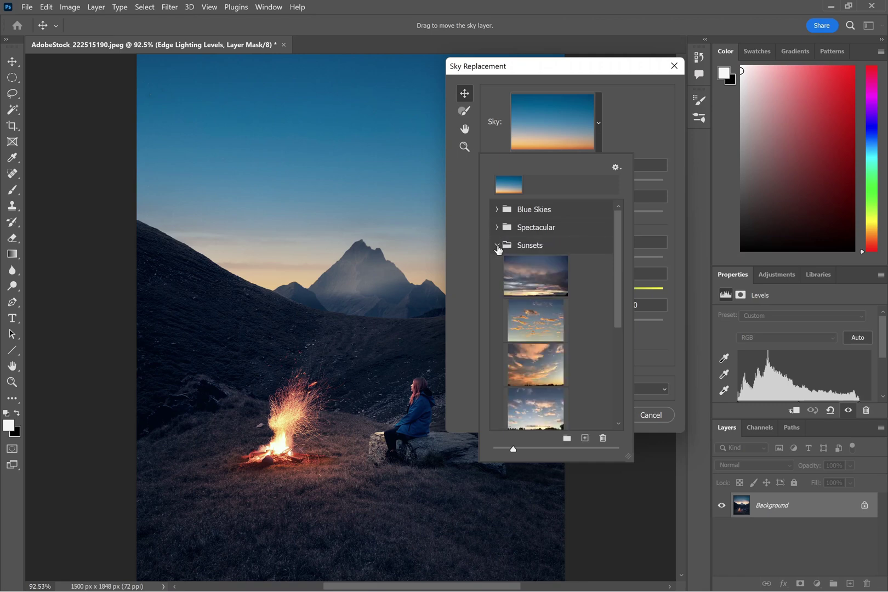
click(498, 246)
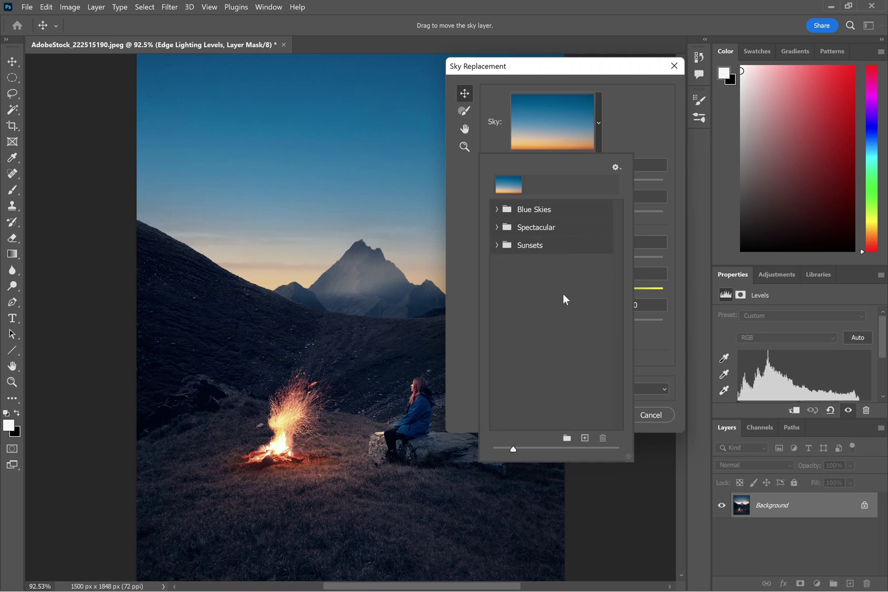
- Import the eleven Sunset Sky Pack images, 26mm through Crop 70mm, as sky presets
click(616, 168)
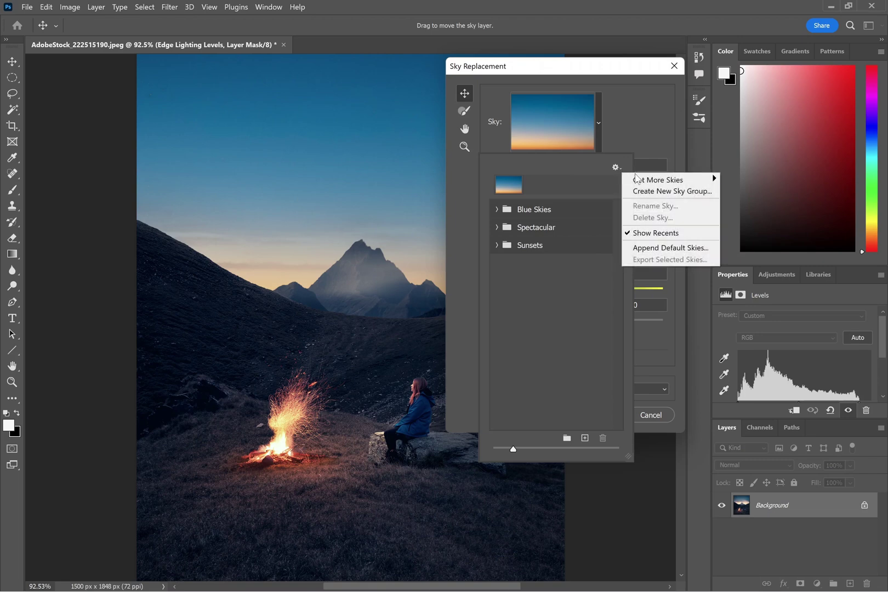
mouse_move(639, 181)
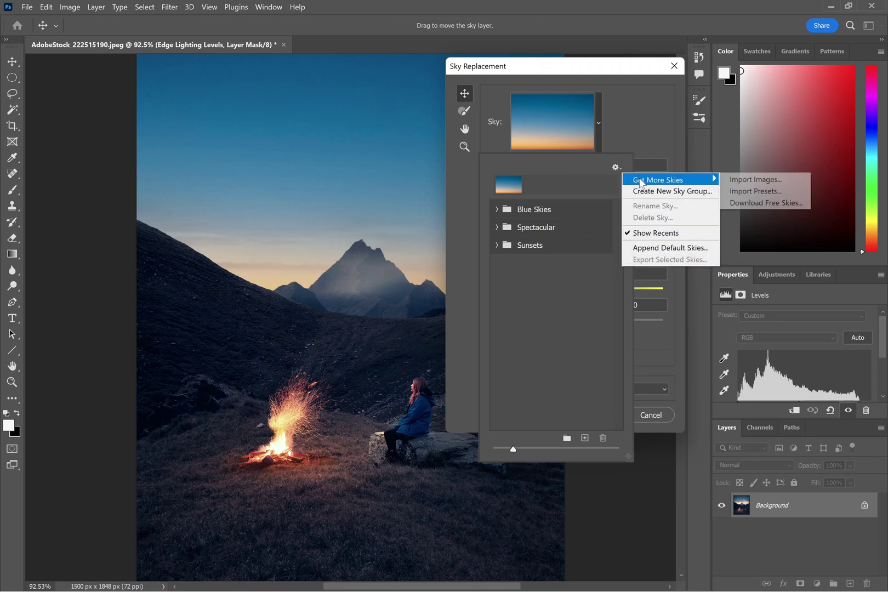
click(749, 181)
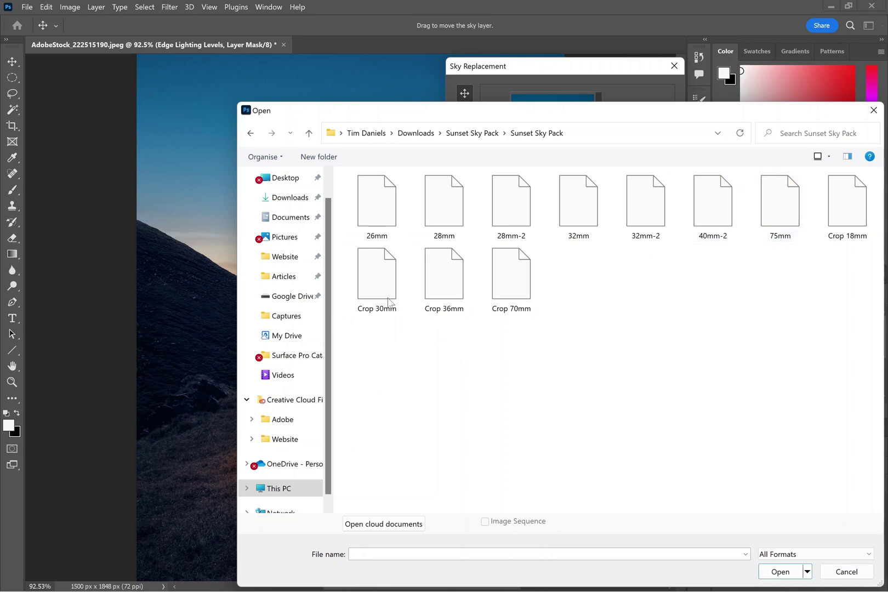
click(364, 226)
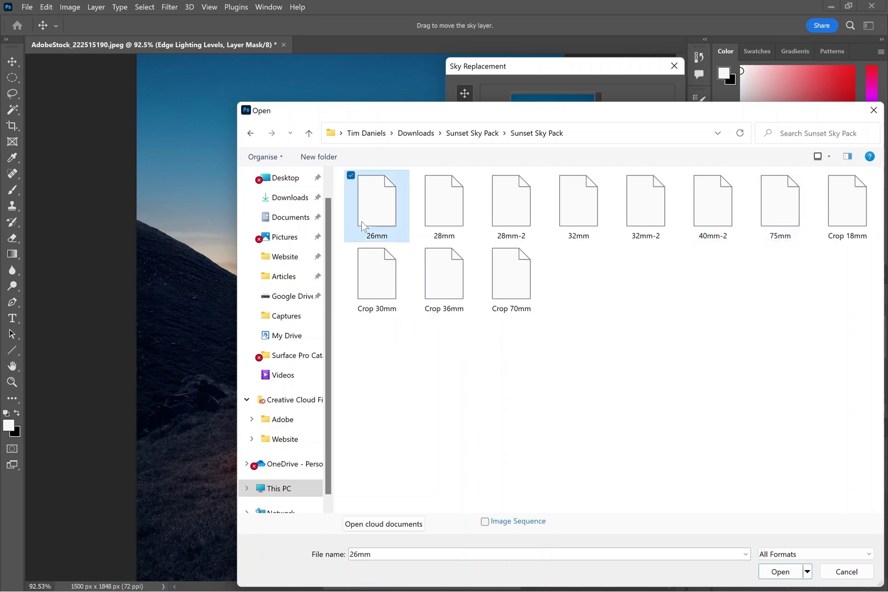
shift+click(497, 304)
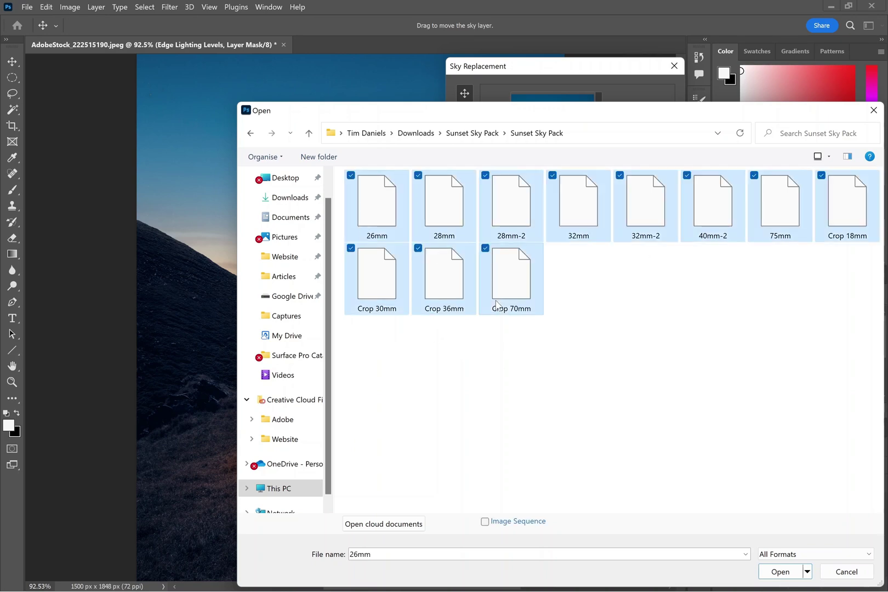
click(777, 572)
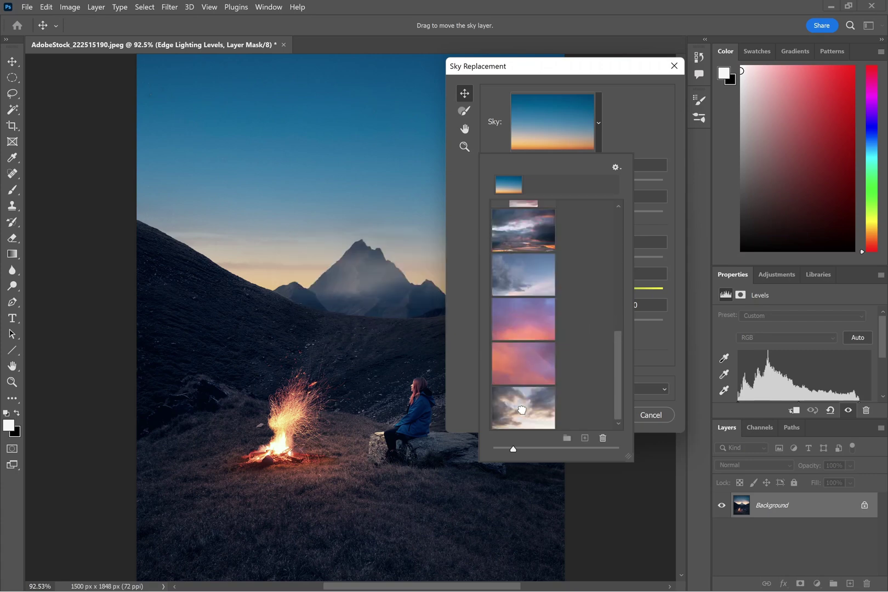
- Apply the cloudy sunset sky at the bottom of the preset list to the photo
click(532, 392)
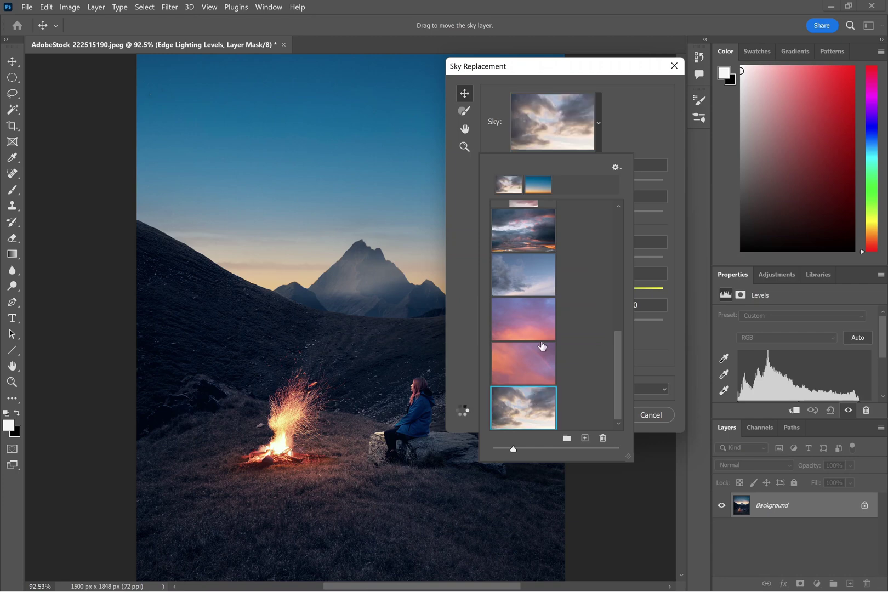
scroll(551, 299, up, 5)
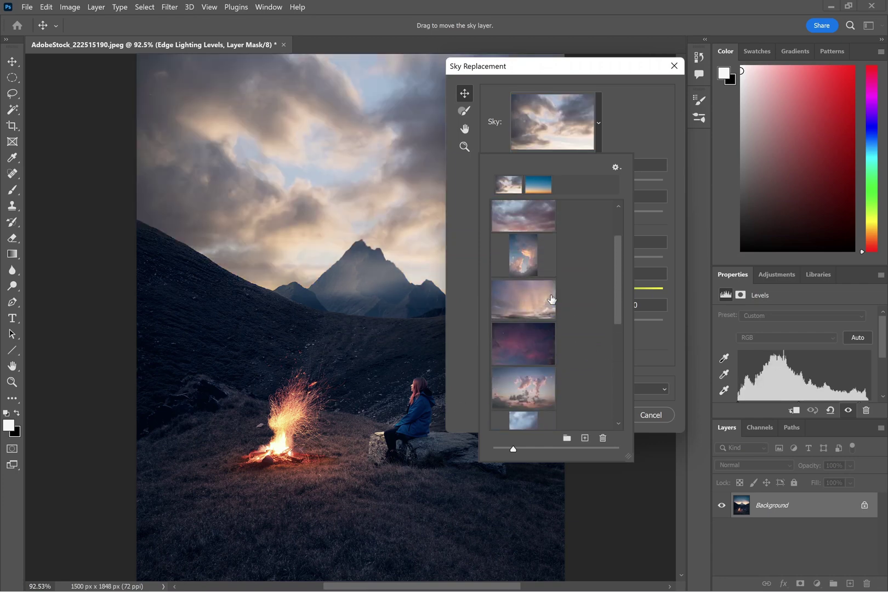
scroll(551, 299, up, 3)
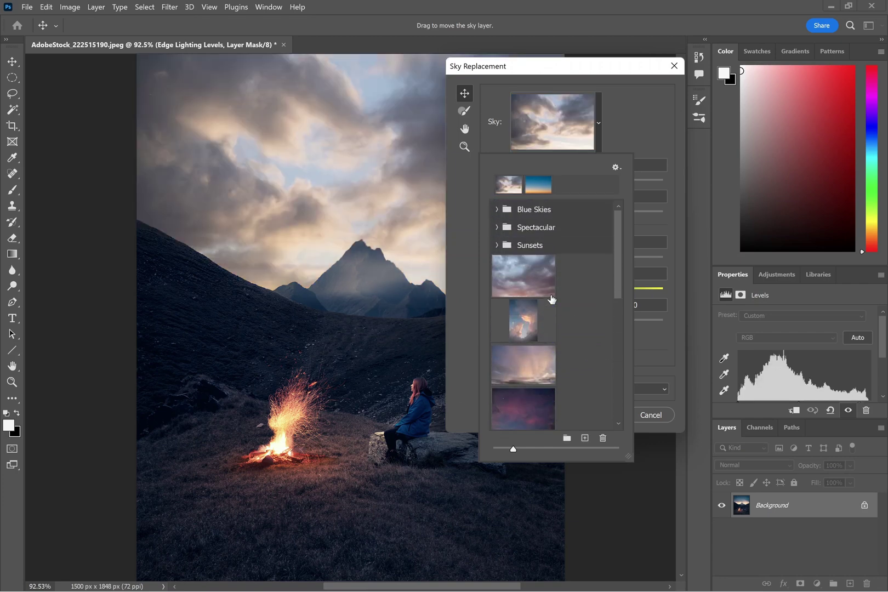
- Group the selected imported skies into a new sky folder named 'Sunset skies'
shift+click(519, 282)
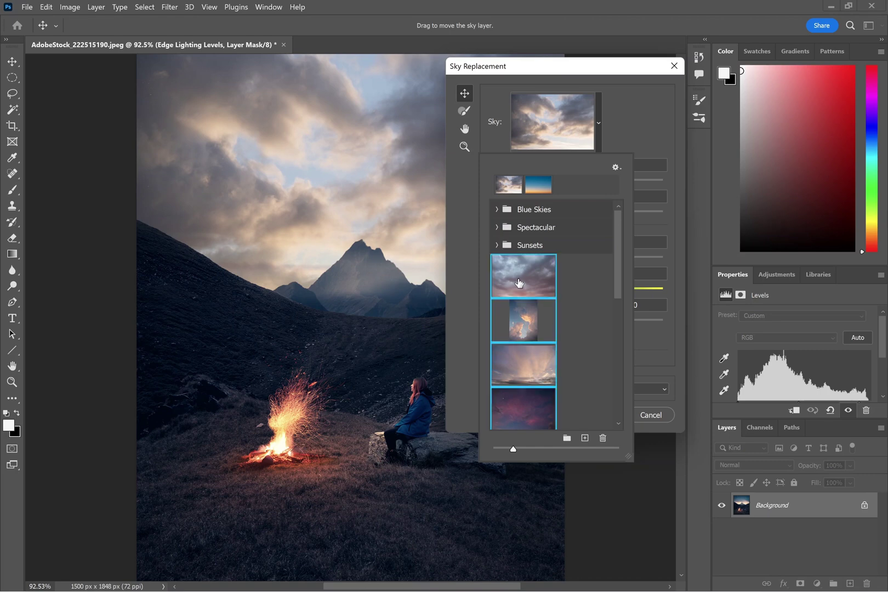
click(567, 439)
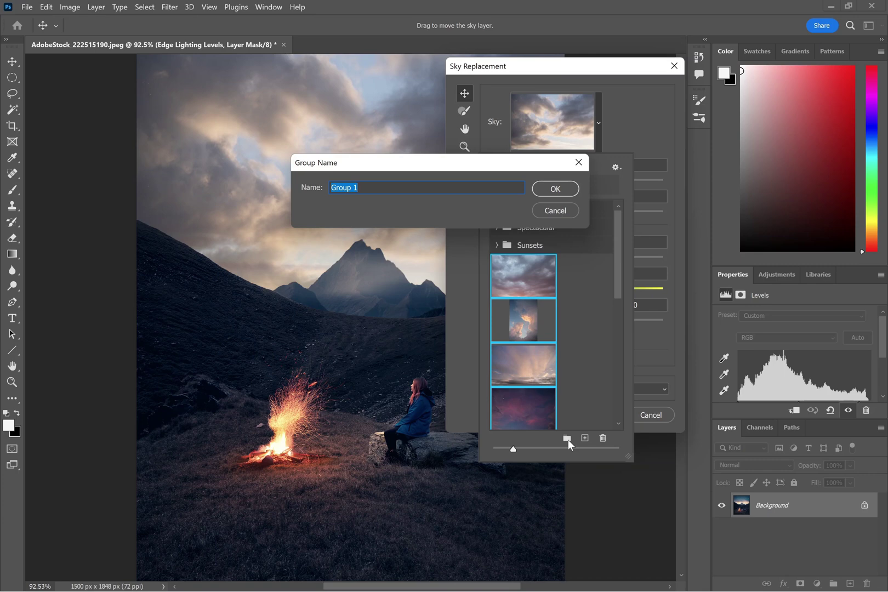
text(Sunset skies)
key(Return)
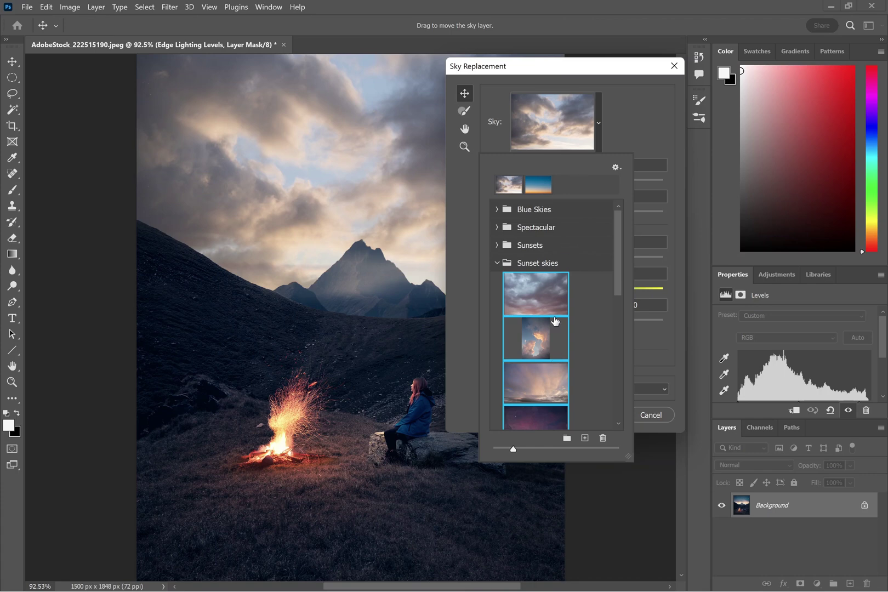
- Preview two pink sunset skies and apply one to the campfire photo
scroll(554, 349, down, 5)
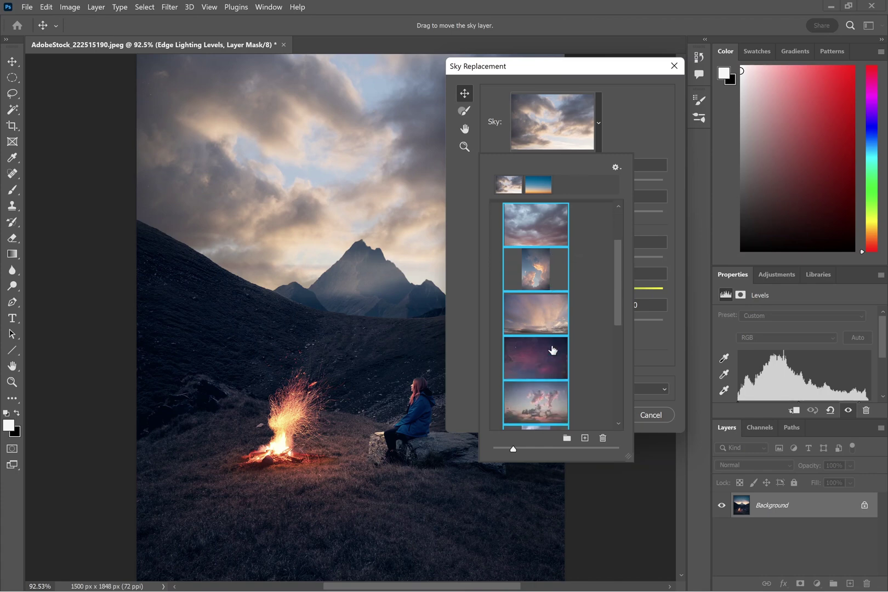
scroll(552, 350, down, 6)
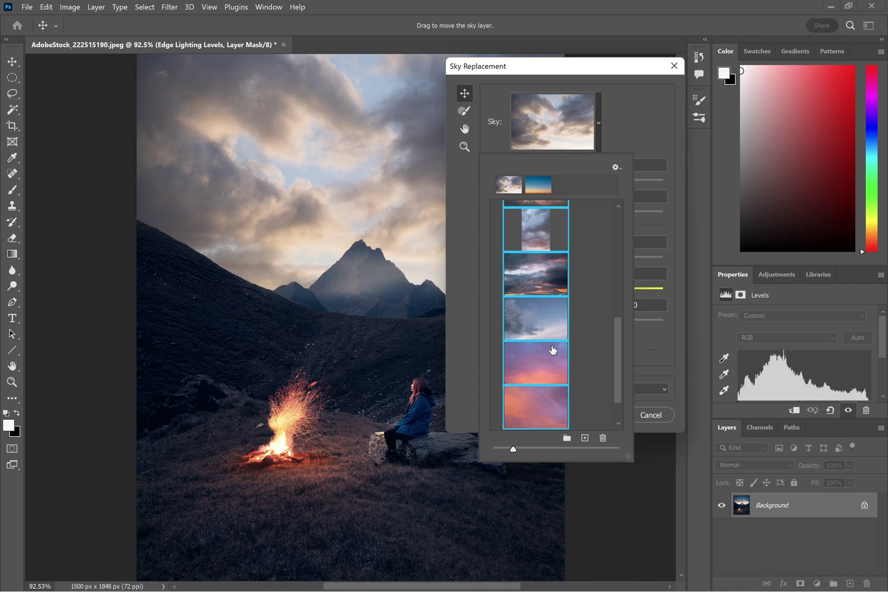
click(536, 319)
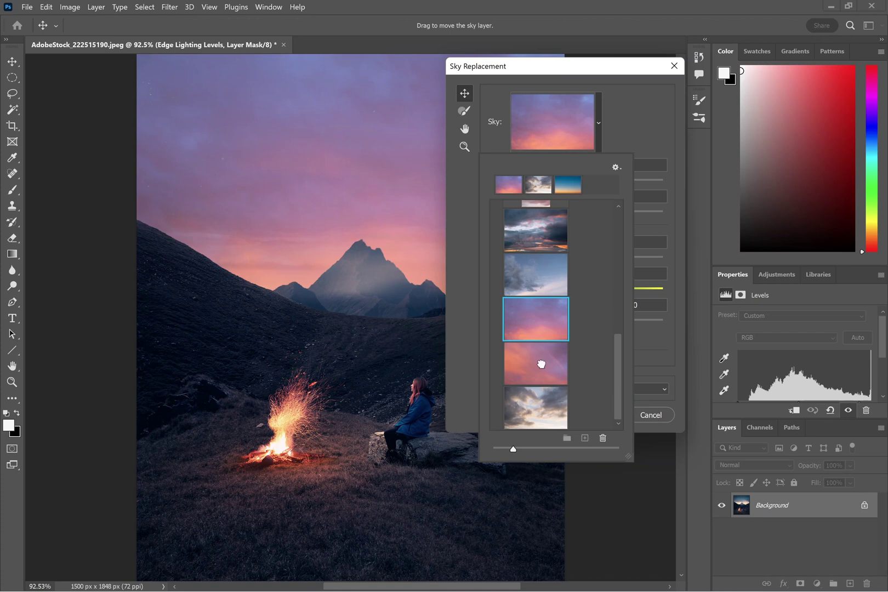
click(541, 364)
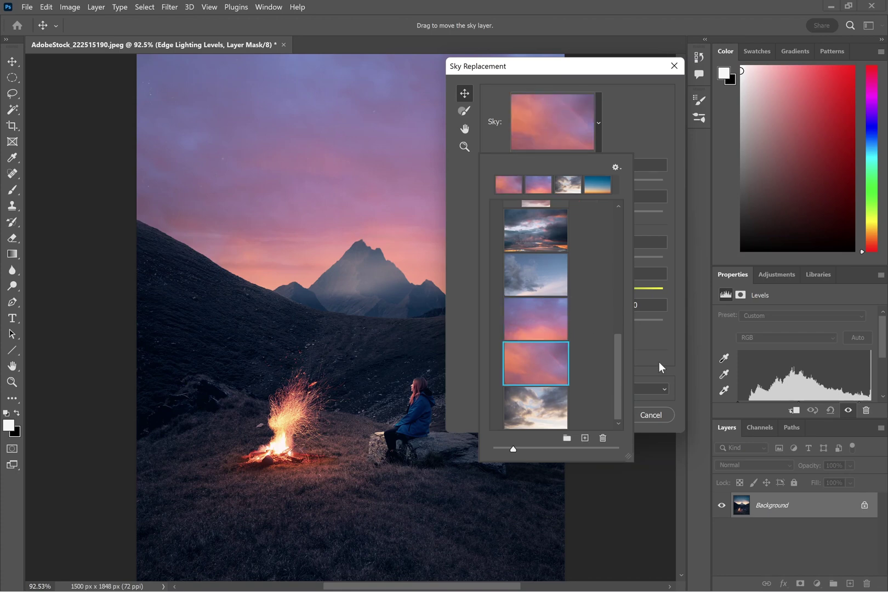
click(659, 362)
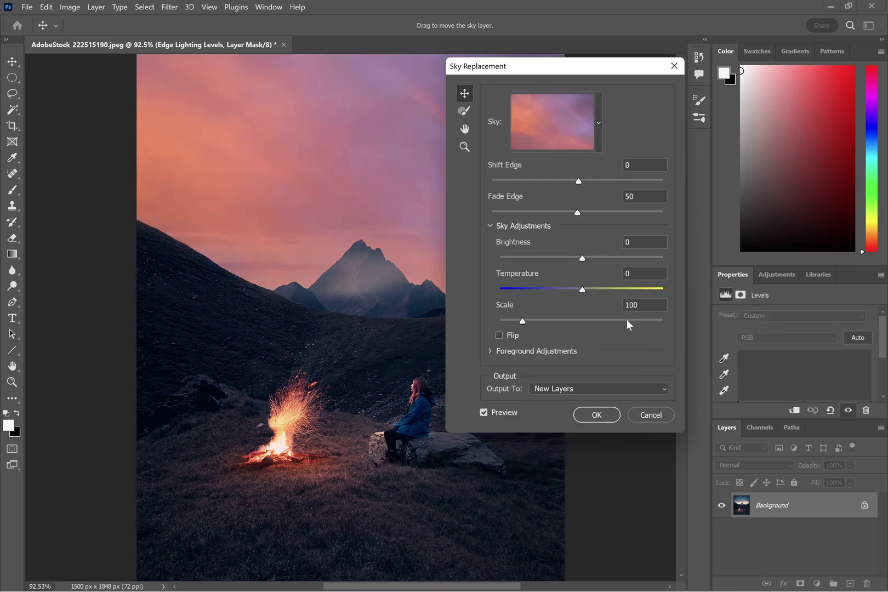
click(586, 418)
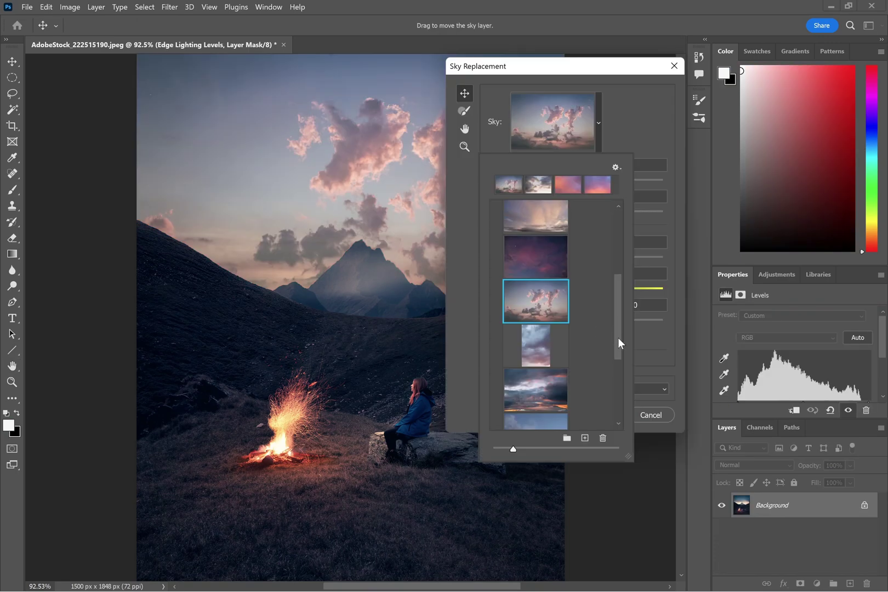
- Swap in the dark stormy sunset sky and apply it
drag(617, 337, 622, 376)
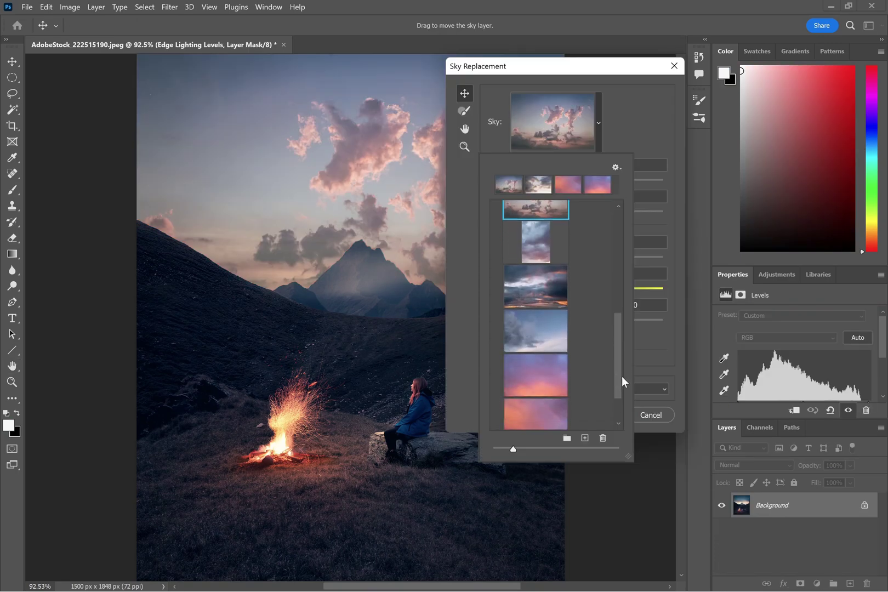
click(552, 293)
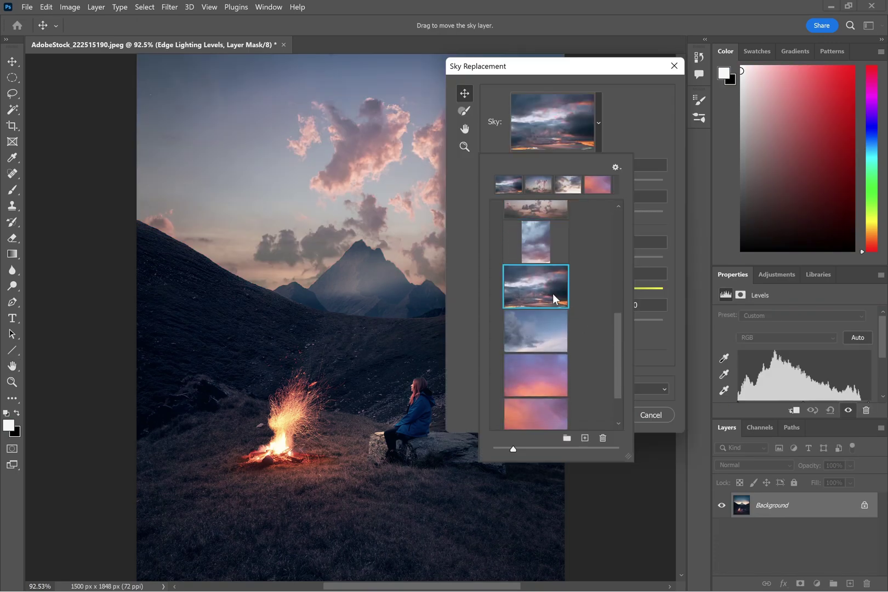
click(661, 364)
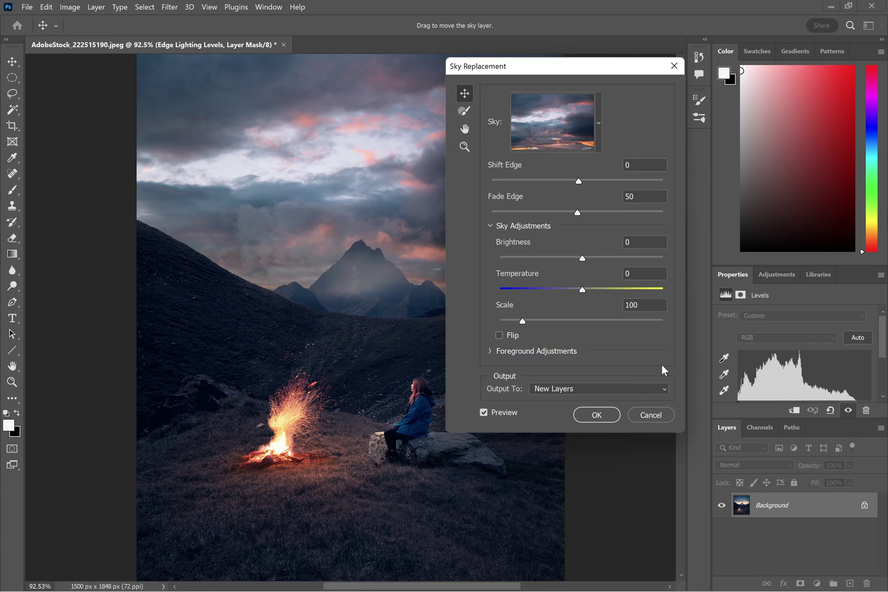
click(597, 415)
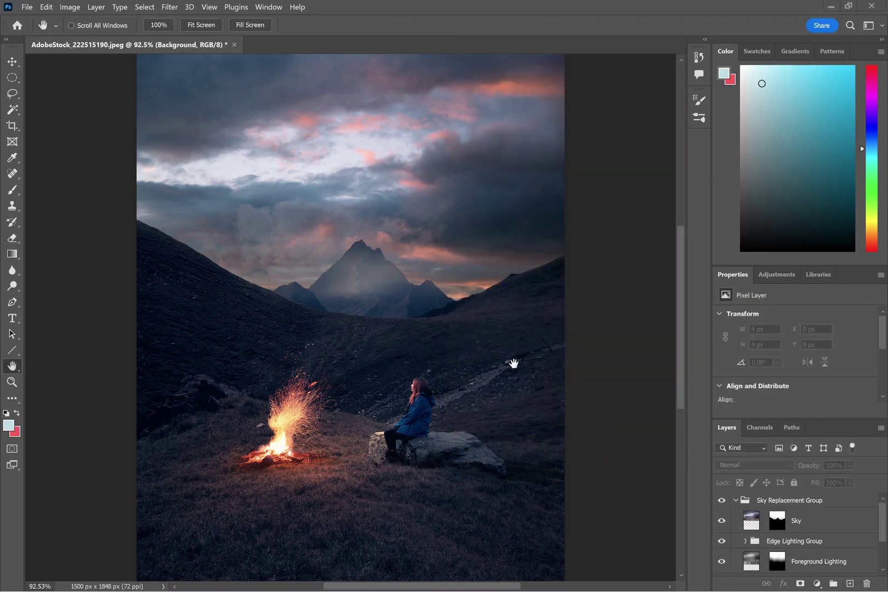
- Delete the Sky Replacement Group to restore the starry sky, then relaunch Sky Replacement
click(33, 9)
mouse_move(45, 3)
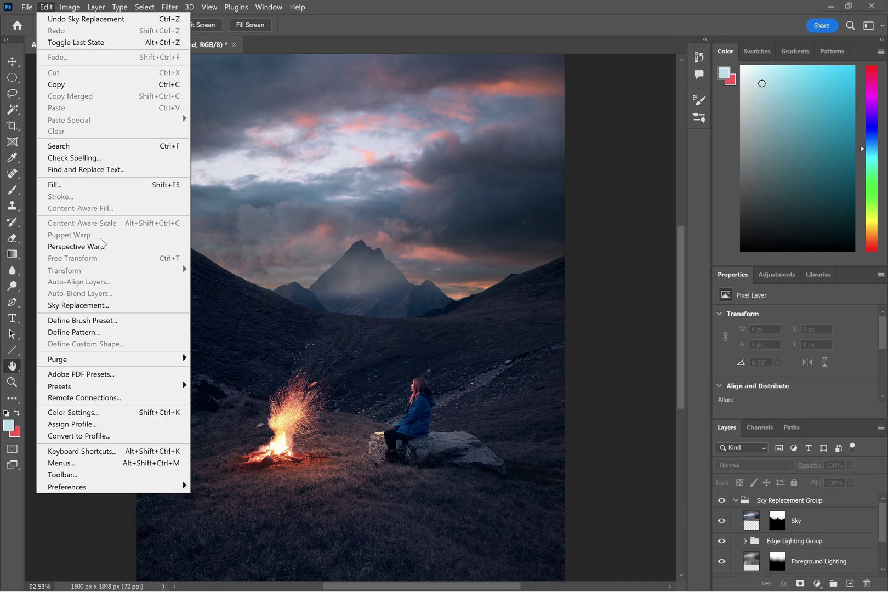
click(789, 504)
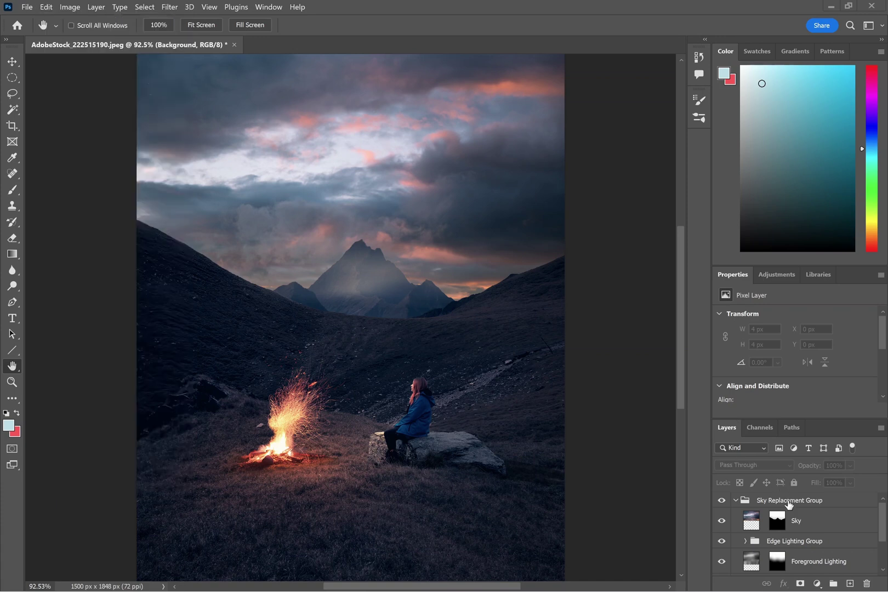
key(Delete)
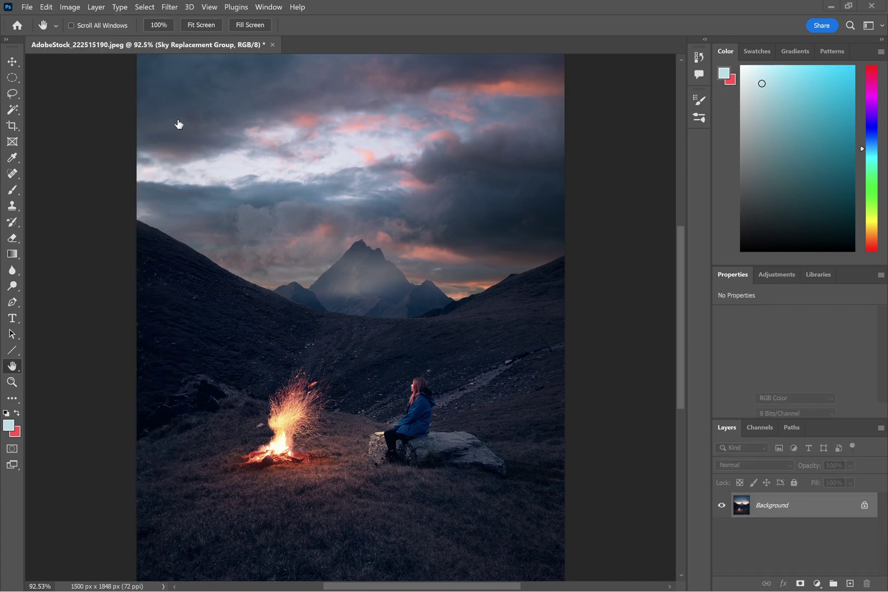
click(48, 10)
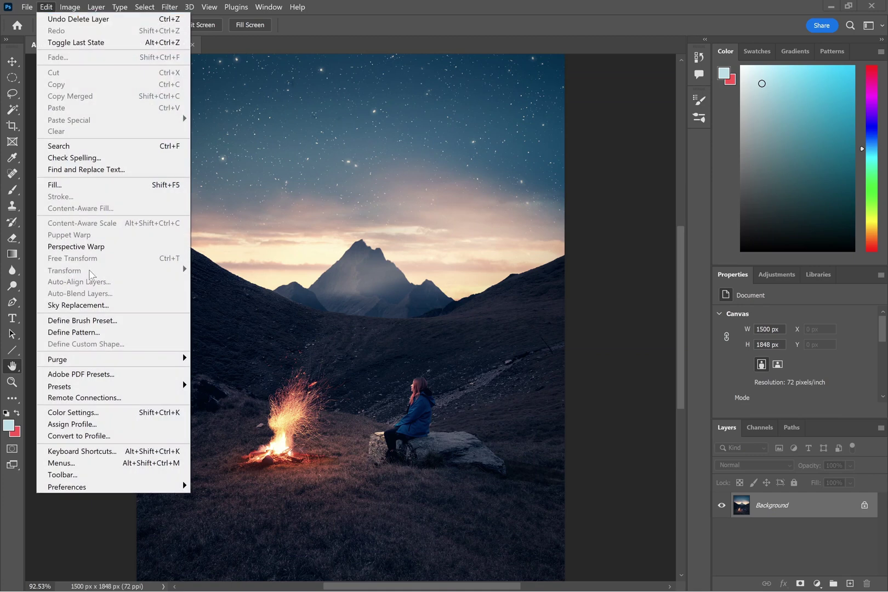
click(101, 309)
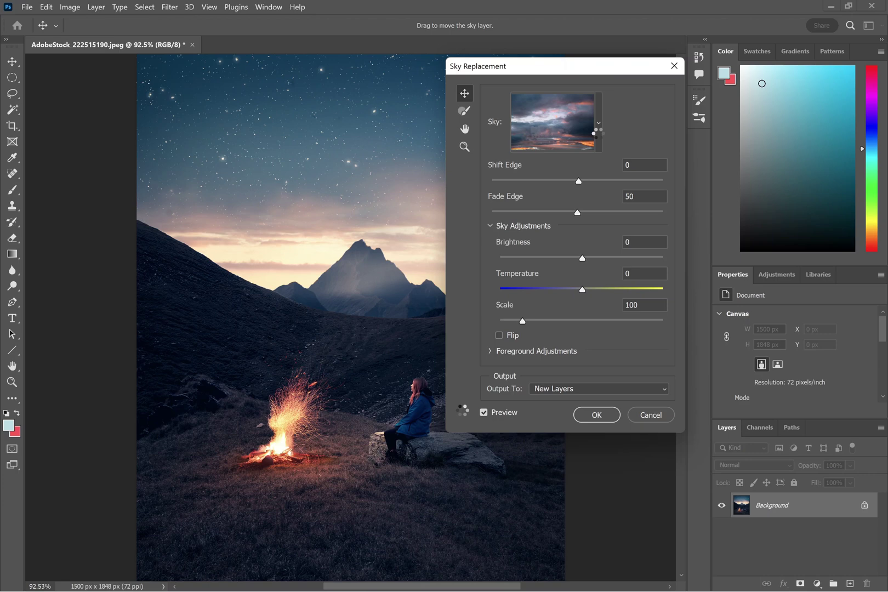
- Go to Adobe's free sky presets page via Get More Skies > Download Free Skies
click(600, 123)
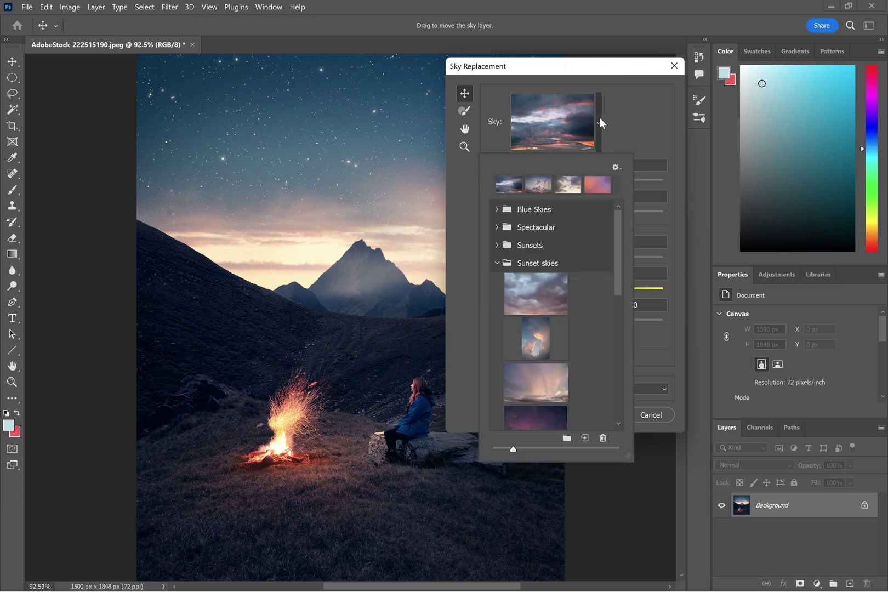
click(618, 165)
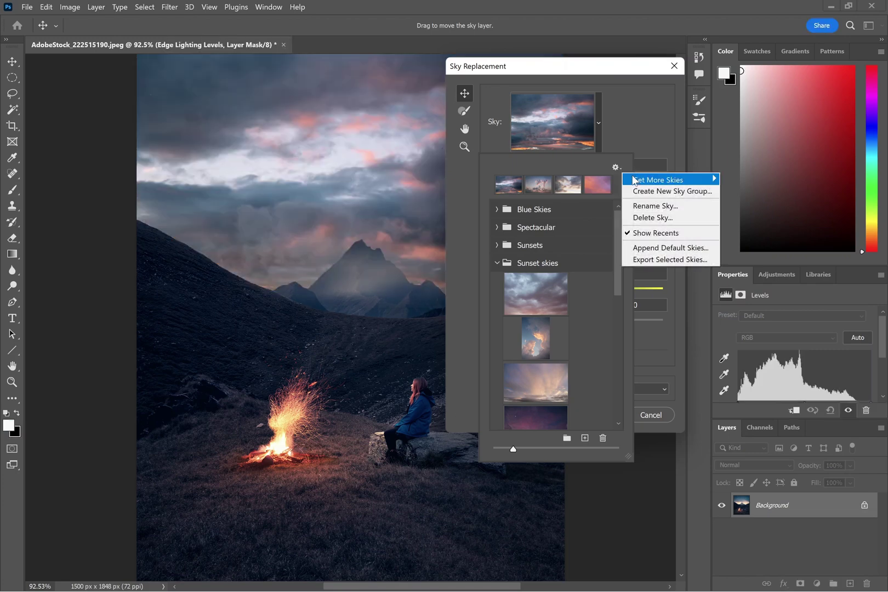
mouse_move(634, 180)
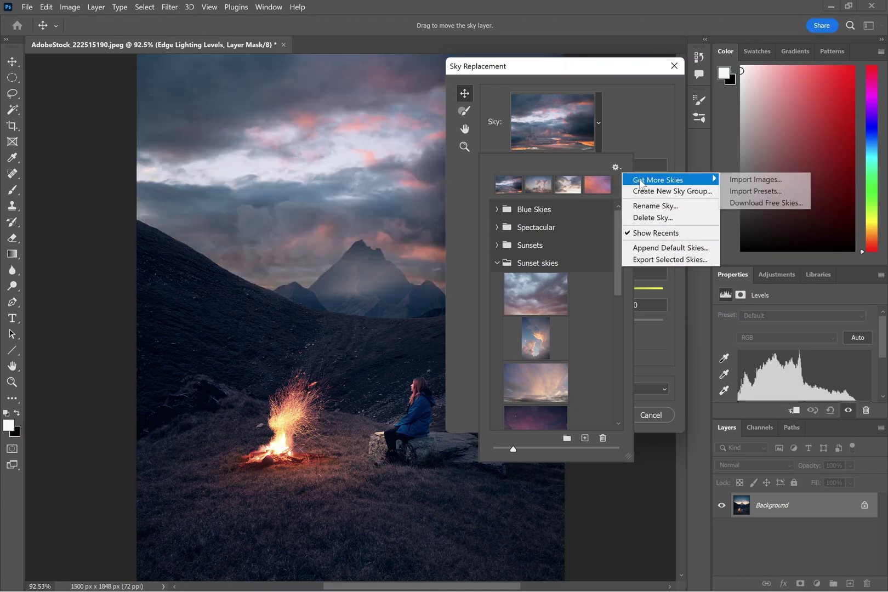
click(771, 205)
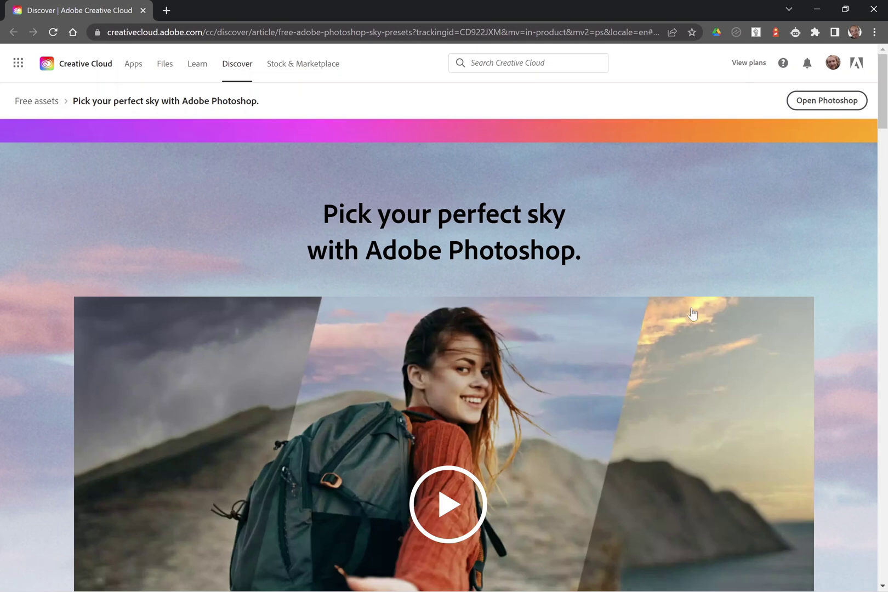
- Scroll through the Creative Cloud free sky packs from Sunsets and Spectacular down to Storms
scroll(692, 312, down, 15)
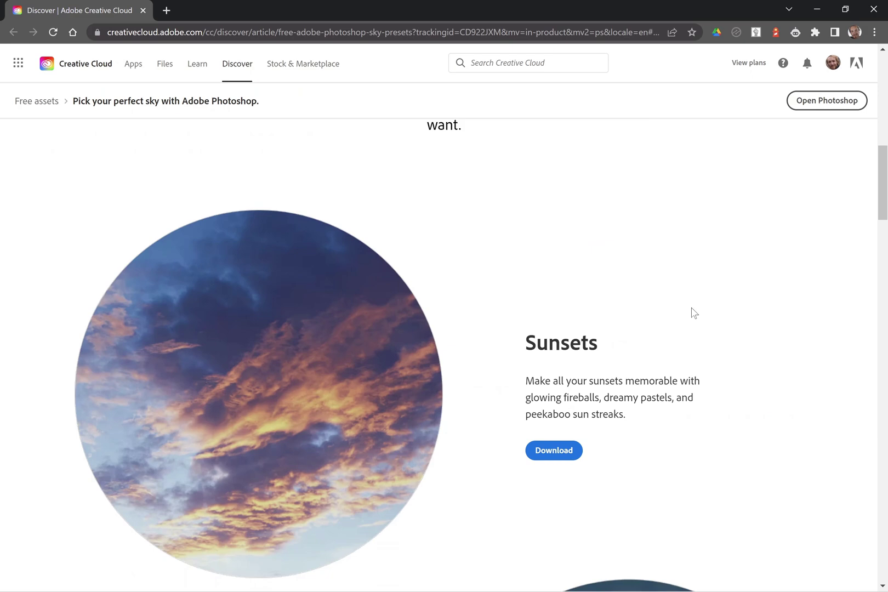
scroll(694, 313, down, 7)
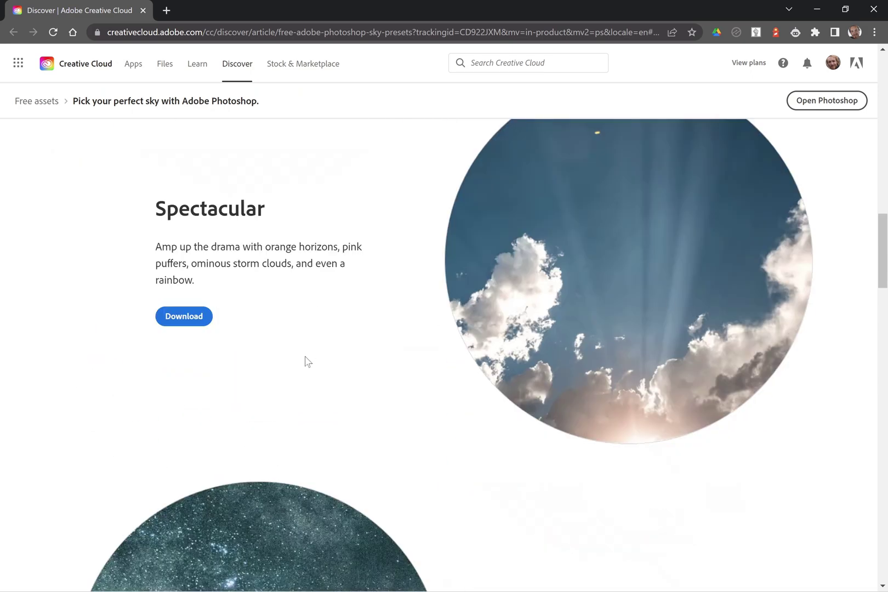
scroll(444, 463, down, 6)
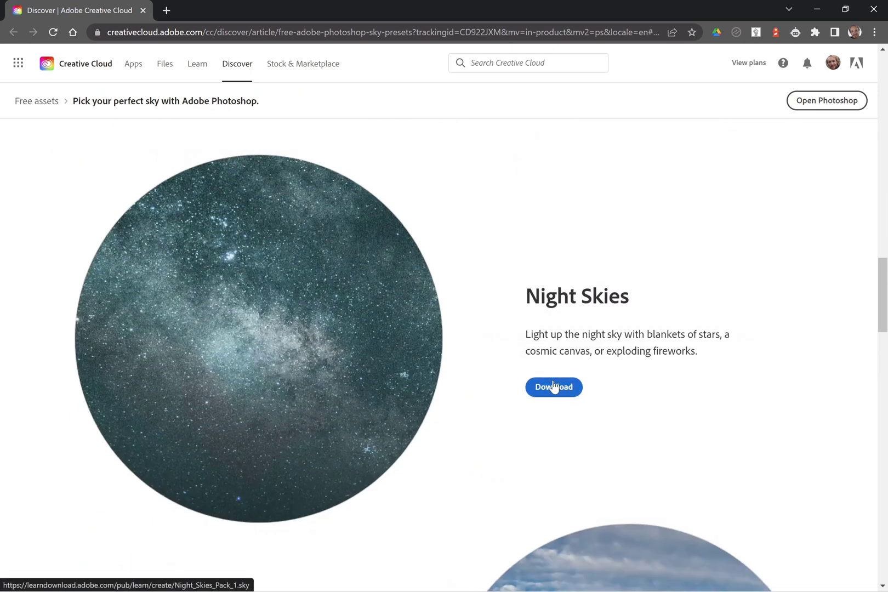
scroll(512, 416, down, 7)
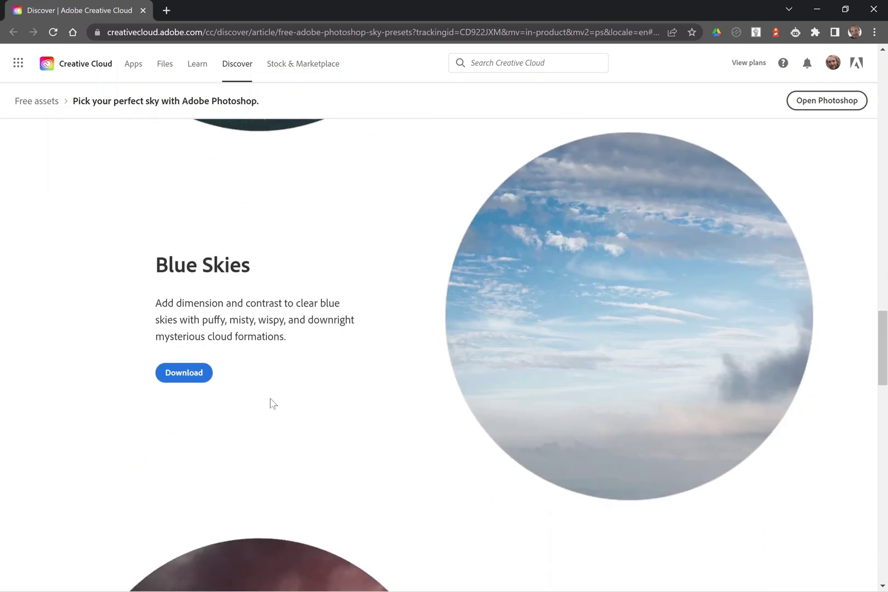
scroll(389, 414, down, 4)
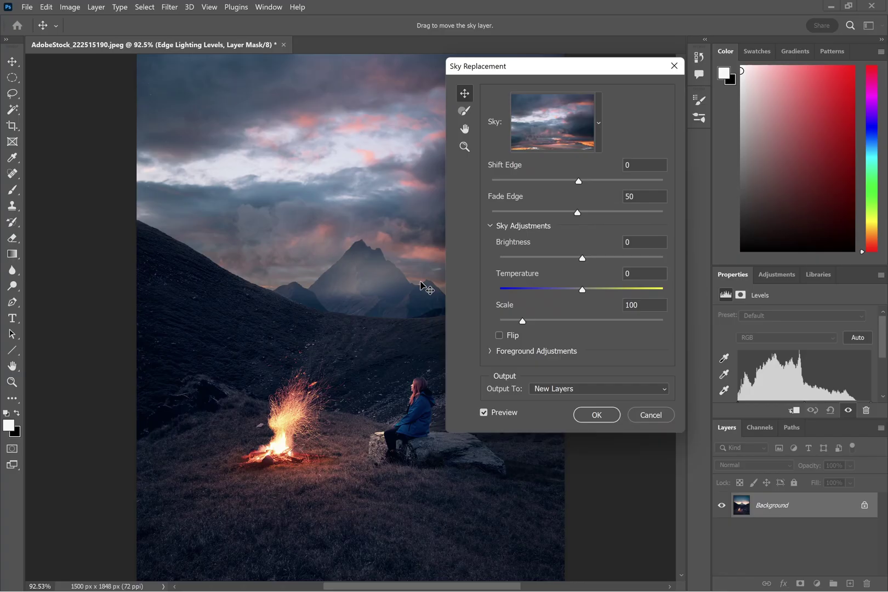
- From the Sky preset list's gear menu, reach Get More Skies and its Import Presets option
click(597, 134)
click(617, 168)
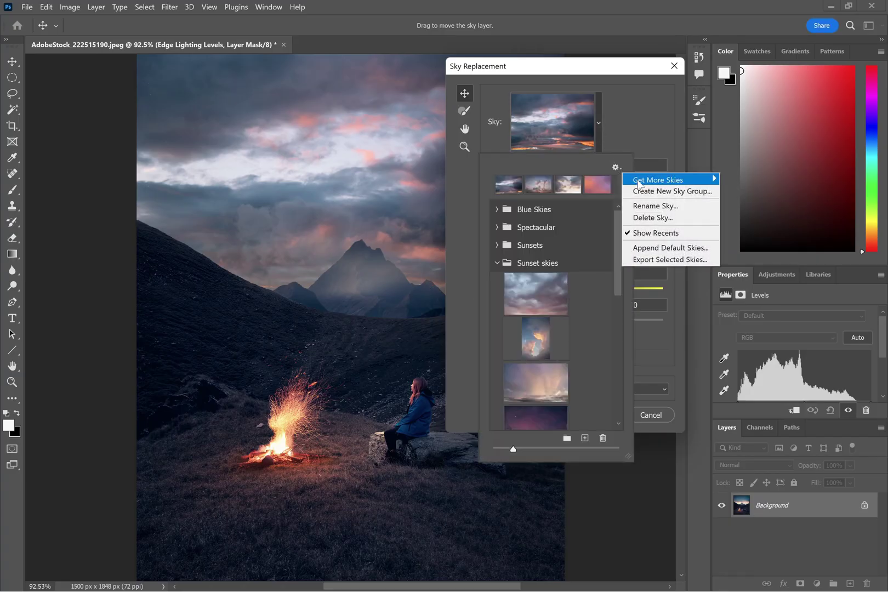
mouse_move(658, 180)
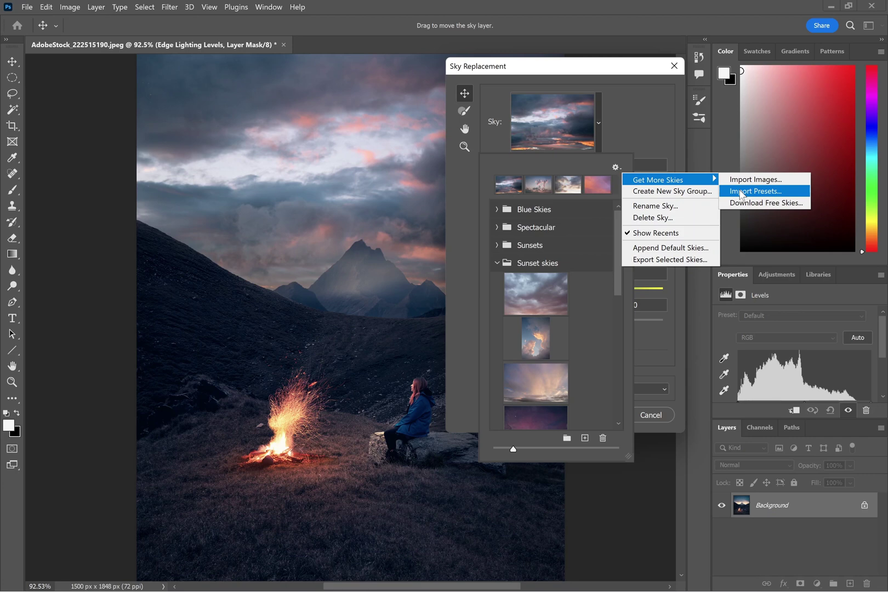